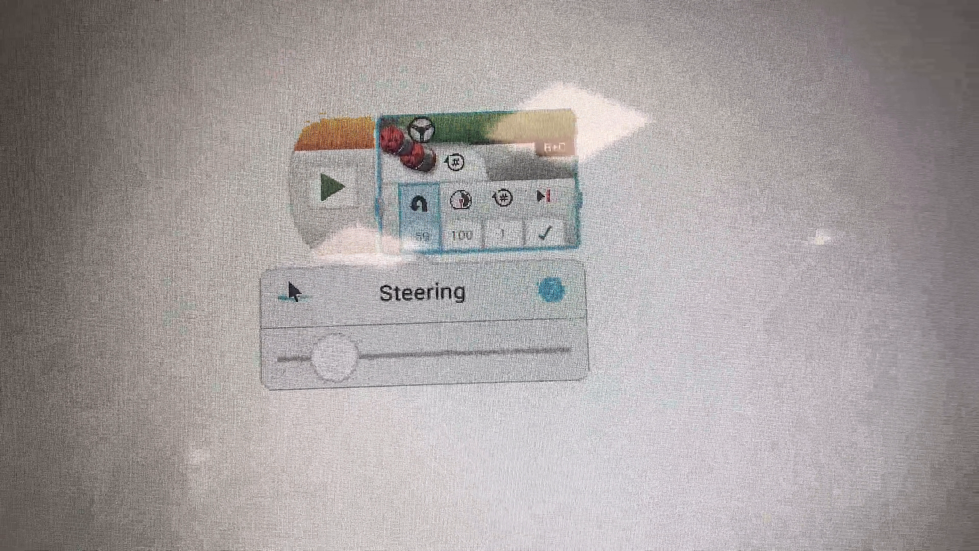
# Enter steering 0 on the keypad so the block drives straight at power 100 for 1 rotation.
pyautogui.click(294, 285)
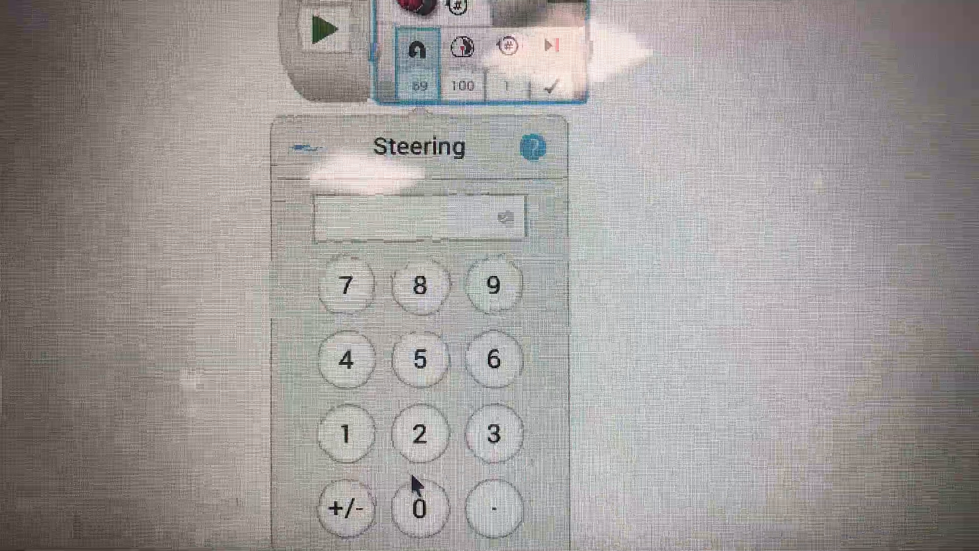
pyautogui.click(404, 533)
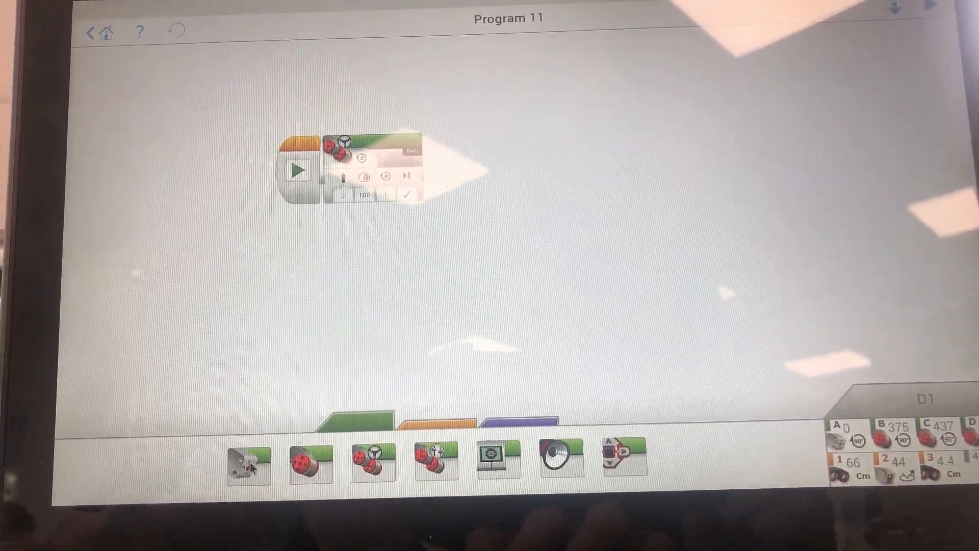
# Add a Medium Motor block on port A after the steering block, running 0.1 rotations.
pyautogui.moveTo(244, 471); pyautogui.dragTo(449, 204)
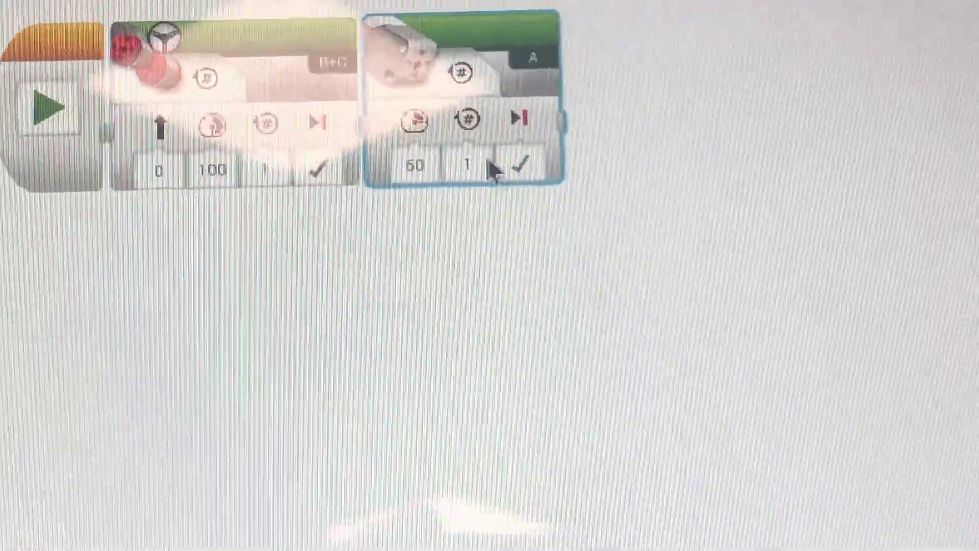
pyautogui.click(486, 166)
pyautogui.write('0')
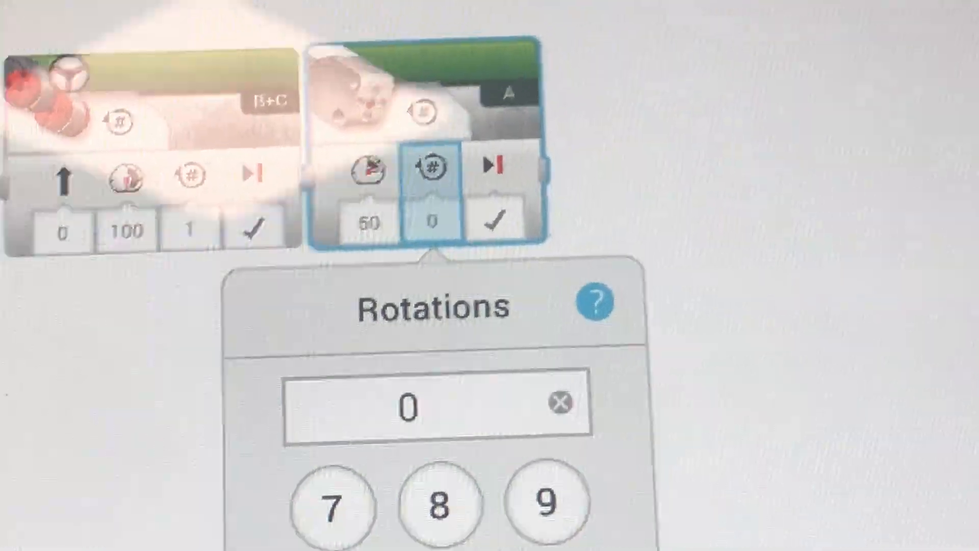
pyautogui.write('.1')
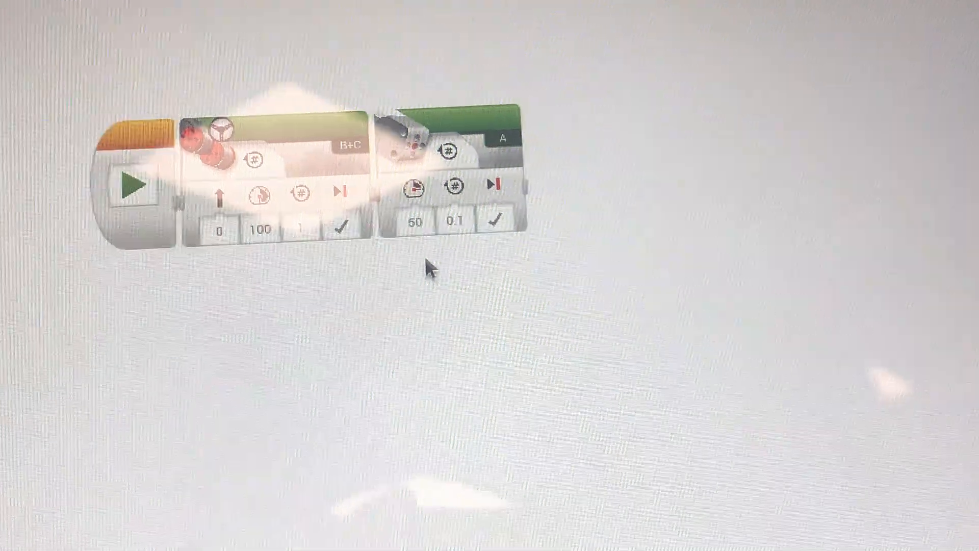
pyautogui.click(281, 513)
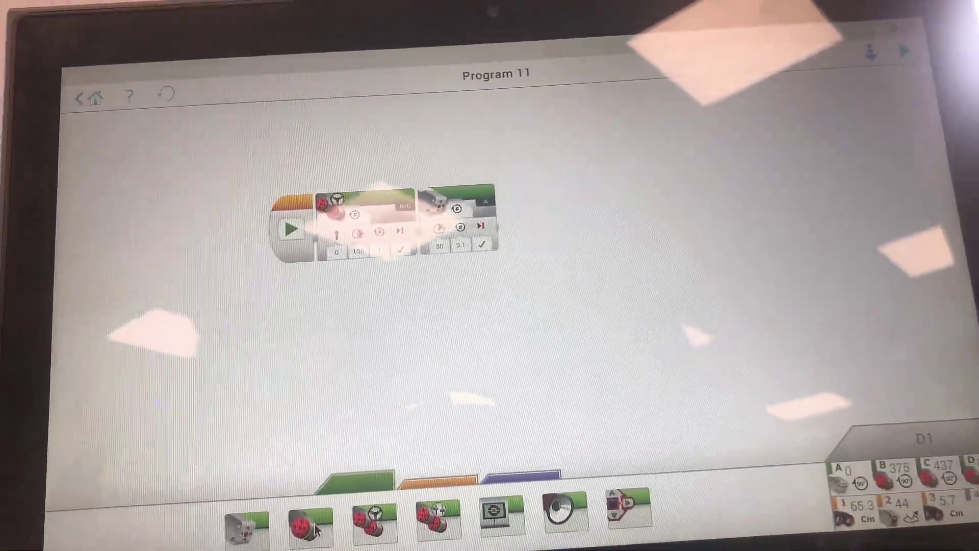
# Add a Large Motor block on port D after it with power -100.
pyautogui.moveTo(317, 479)
pyautogui.mouseDown()
pyautogui.moveTo(586, 181)
pyautogui.moveTo(558, 182)
pyautogui.mouseUp()
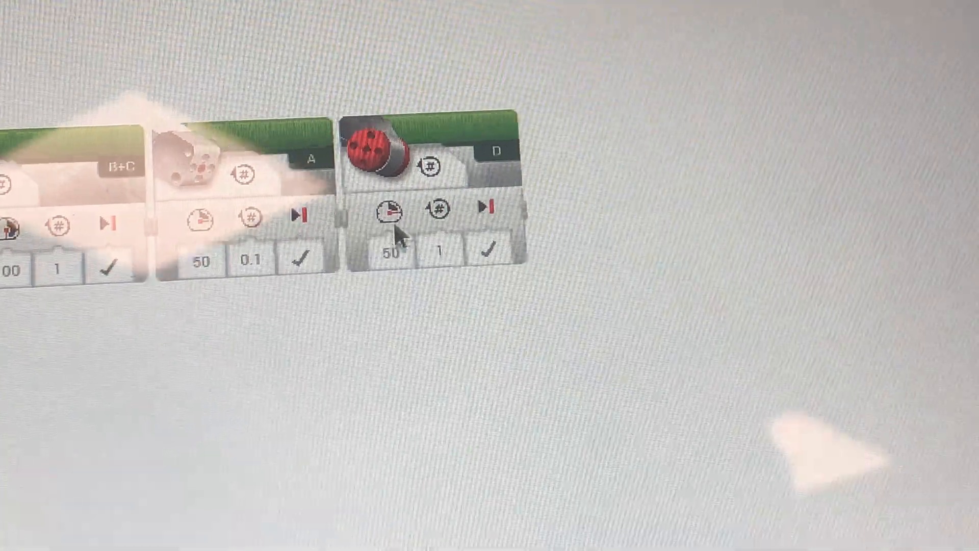
pyautogui.click(367, 302)
pyautogui.moveTo(485, 357); pyautogui.dragTo(222, 387)
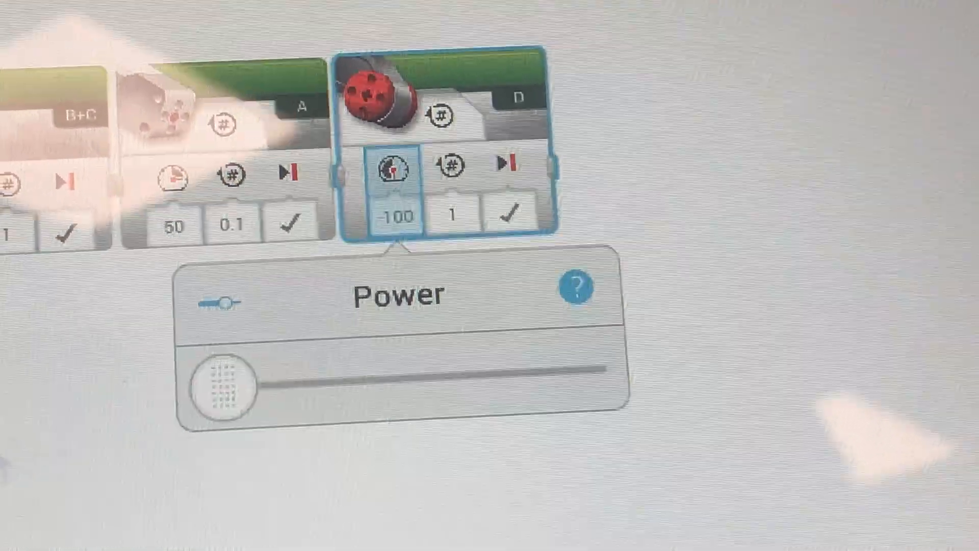
pyautogui.click(277, 268)
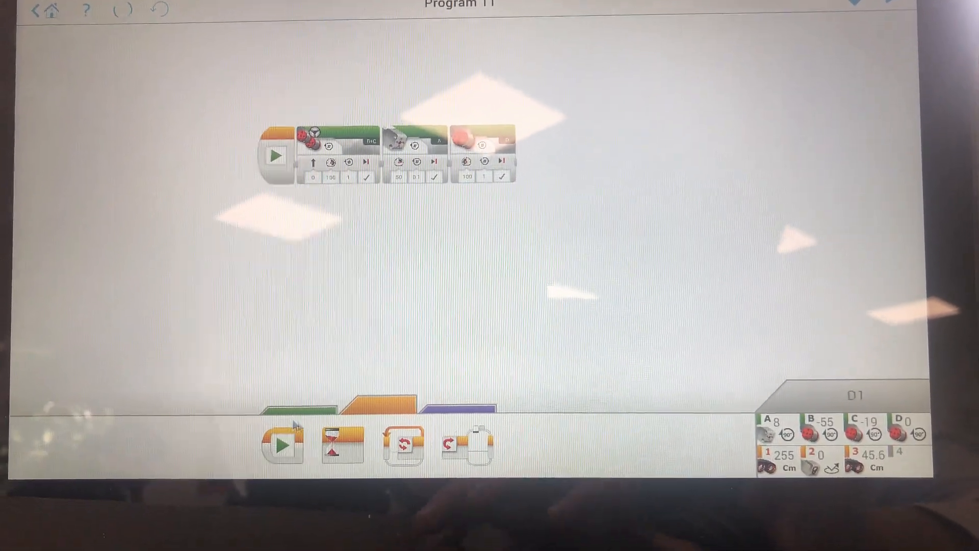
# Append a Wait block, then insert a Move Steering block at power 50 before it.
pyautogui.moveTo(367, 449); pyautogui.dragTo(547, 165)
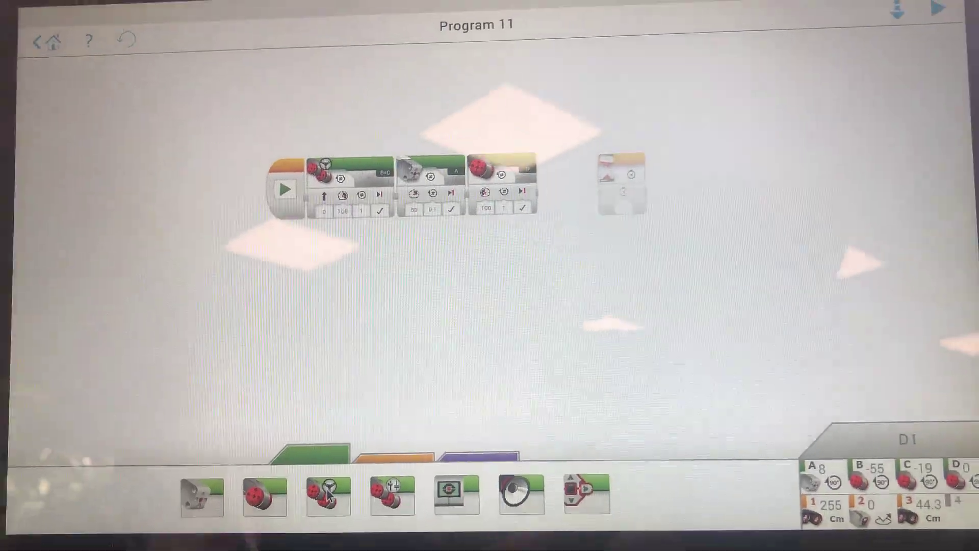
pyautogui.moveTo(330, 496)
pyautogui.mouseDown()
pyautogui.moveTo(597, 170)
pyautogui.moveTo(562, 142)
pyautogui.moveTo(570, 129)
pyautogui.mouseUp()
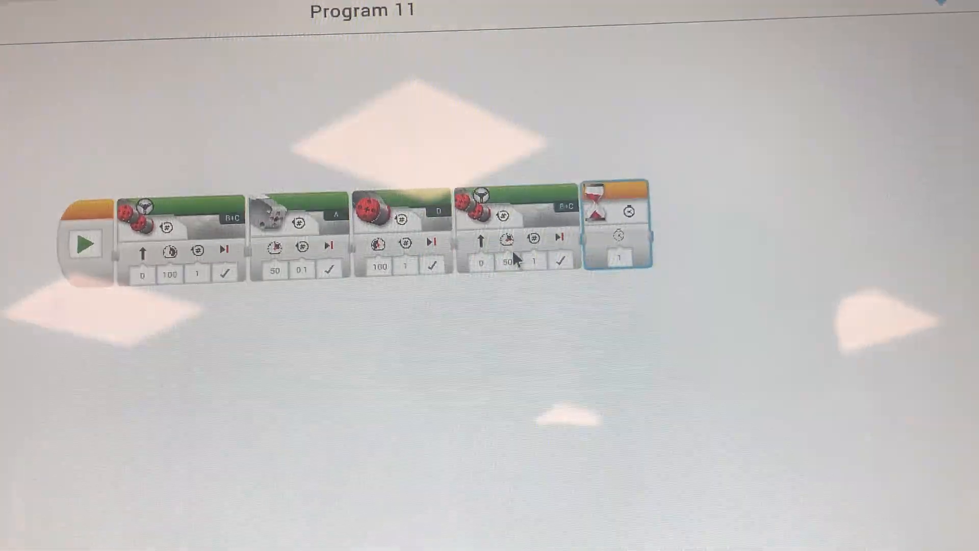
pyautogui.click(536, 237)
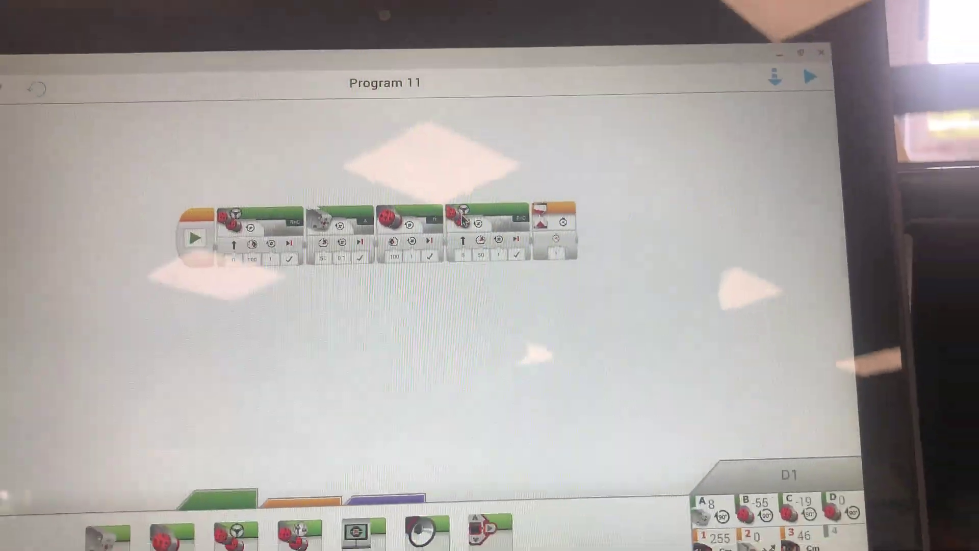
# Switch the Wait block to the ultrasonic sensor comparing distance in centimeters.
pyautogui.click(462, 219)
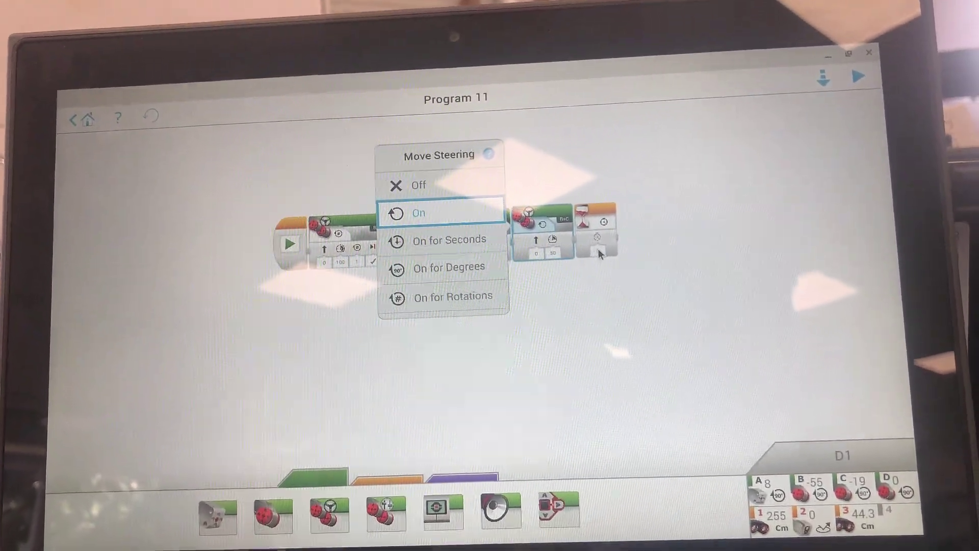
pyautogui.click(610, 253)
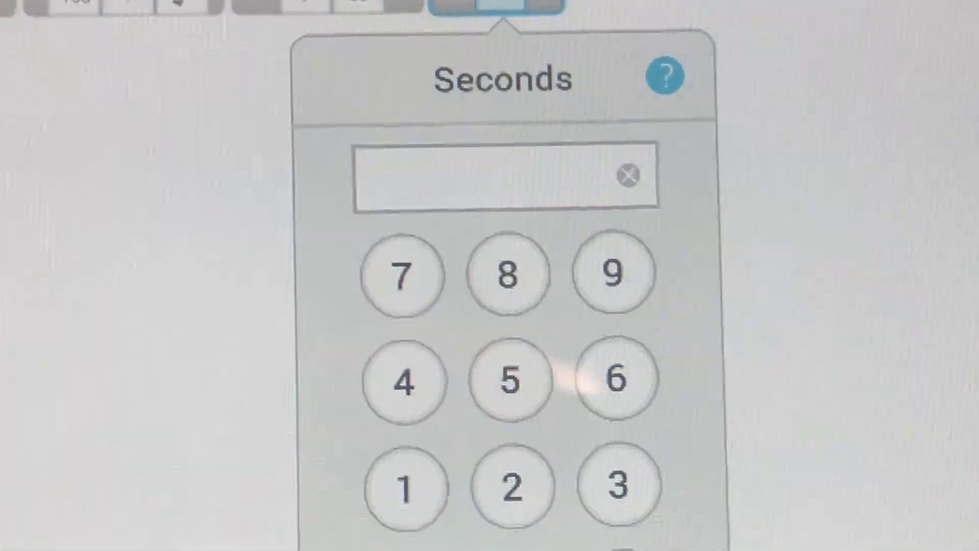
pyautogui.click(490, 23)
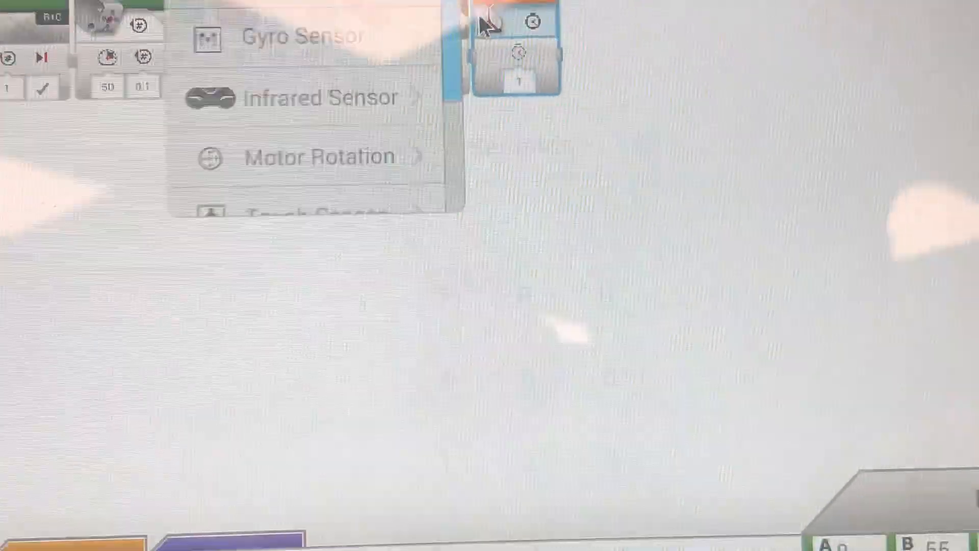
pyautogui.scroll(-2, 487, 337)
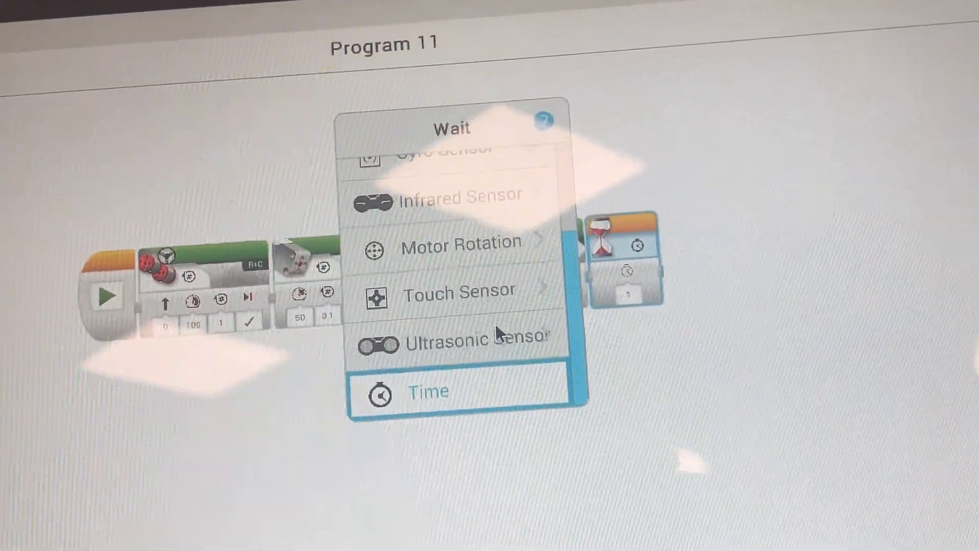
pyautogui.click(479, 295)
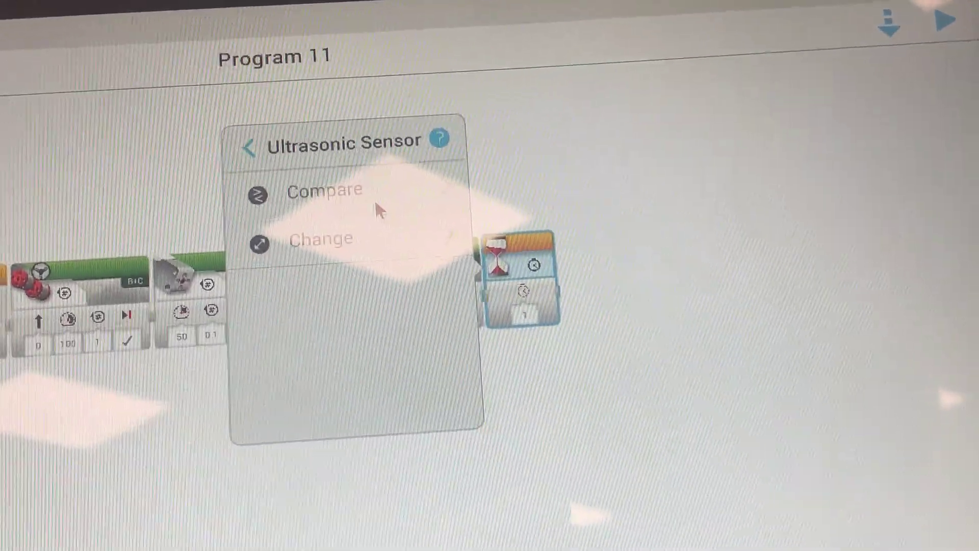
pyautogui.click(374, 200)
pyautogui.click(410, 177)
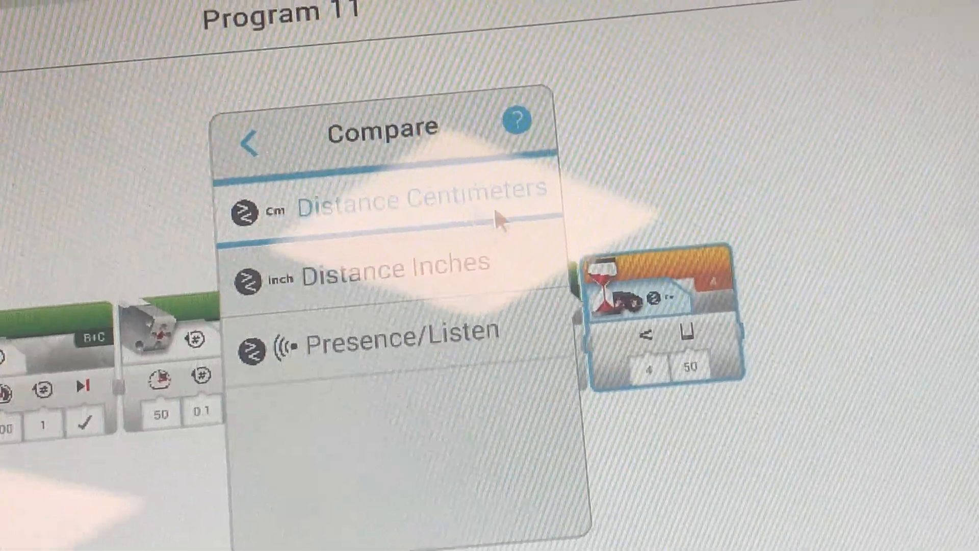
# Set the ultrasonic wait to sensor port 1, triggering when distance is less than 50.
pyautogui.click(469, 158)
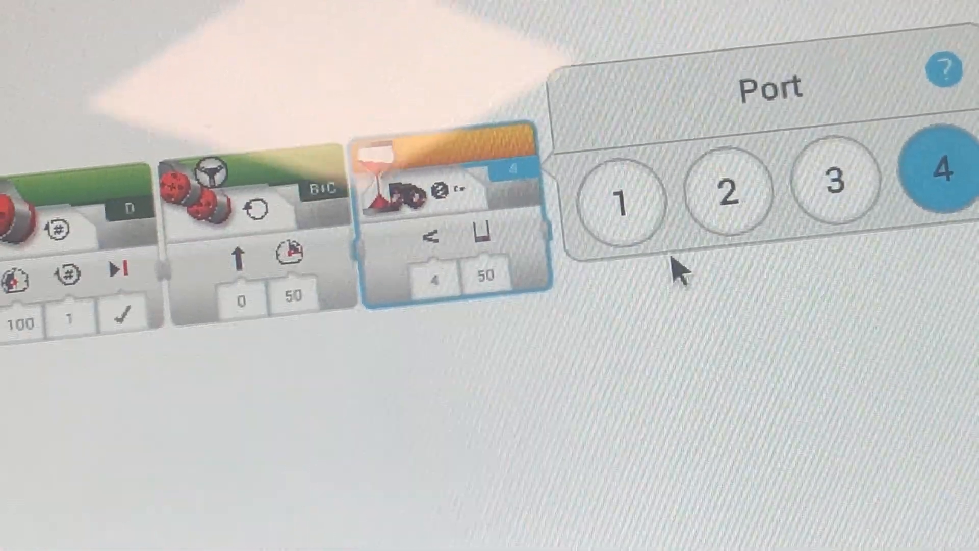
pyautogui.click(574, 284)
pyautogui.click(417, 301)
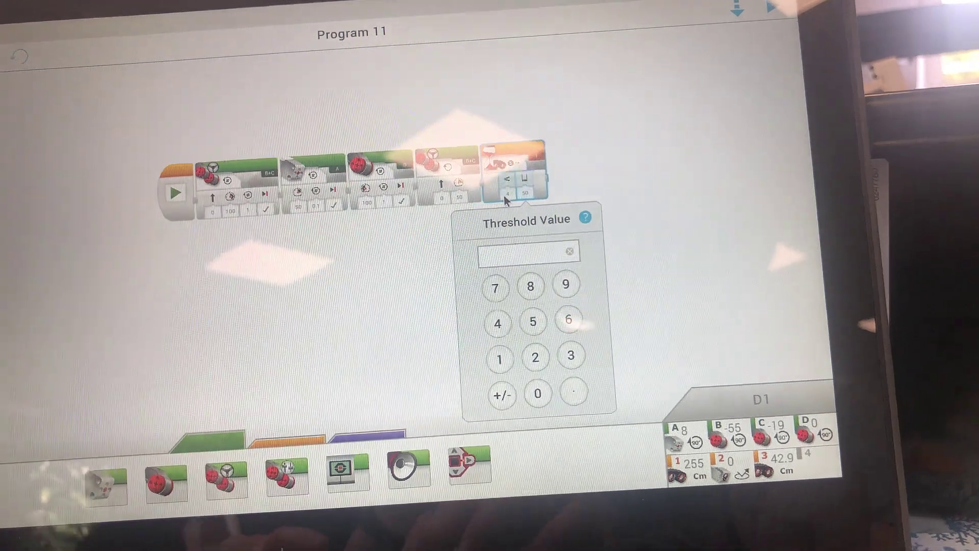
pyautogui.click(490, 201)
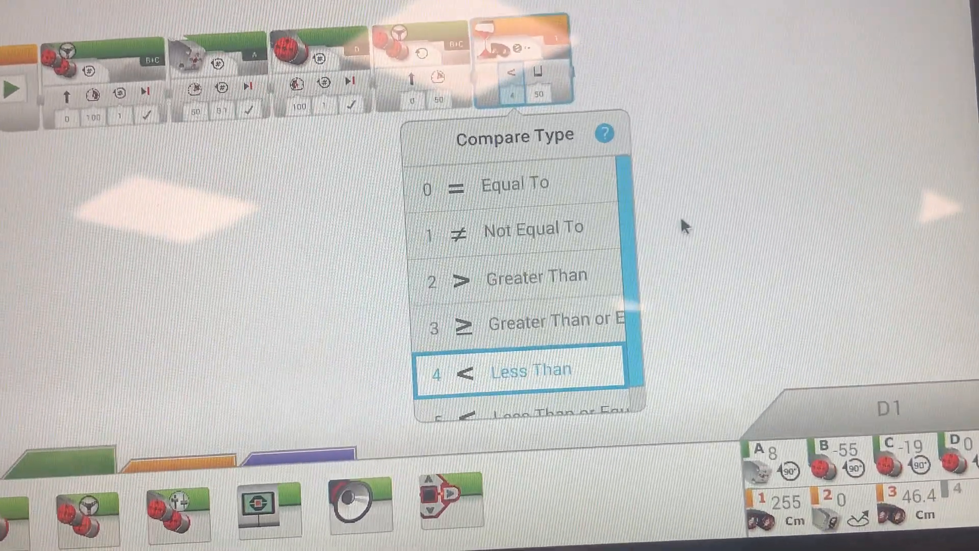
pyautogui.click(643, 260)
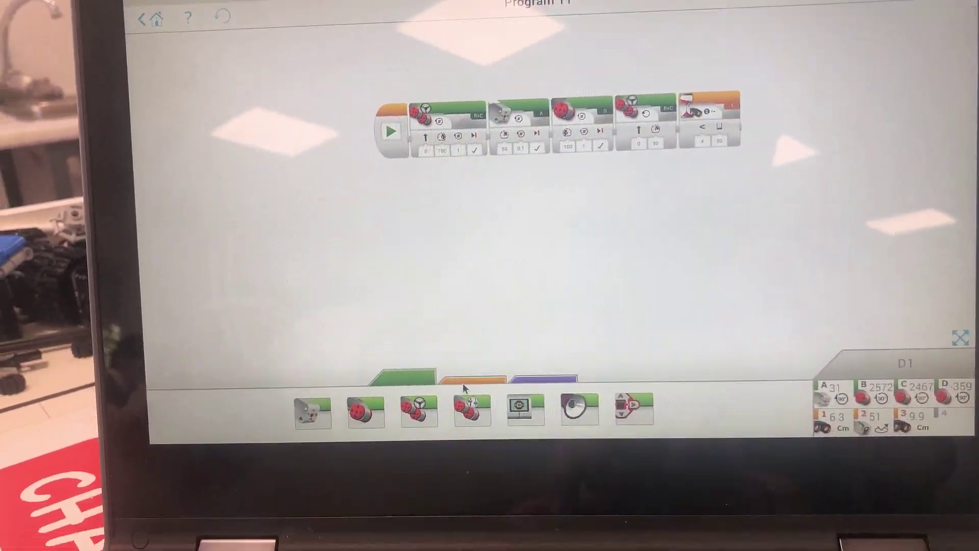
# Place an unlimited Loop with its own Start block from the Flow Control palette.
pyautogui.click(463, 380)
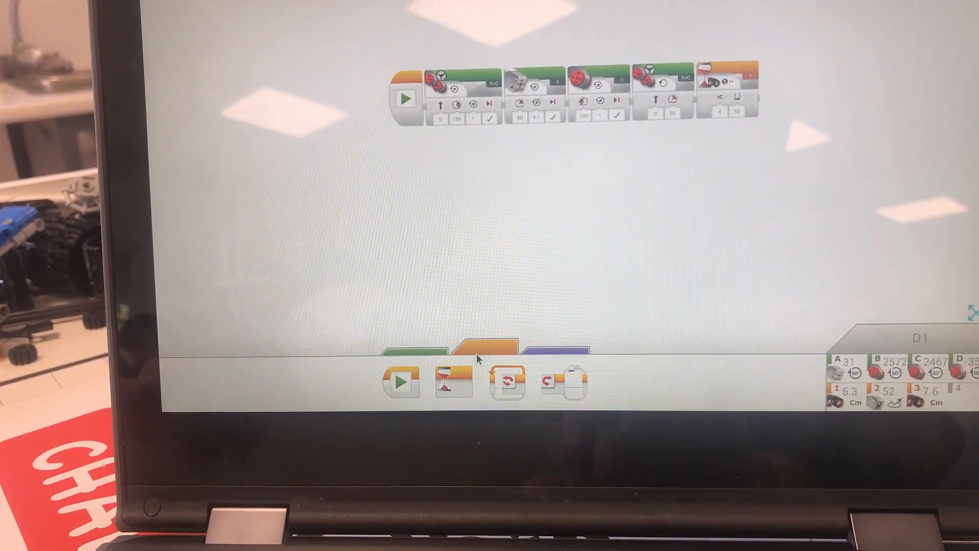
pyautogui.moveTo(503, 379); pyautogui.dragTo(505, 246)
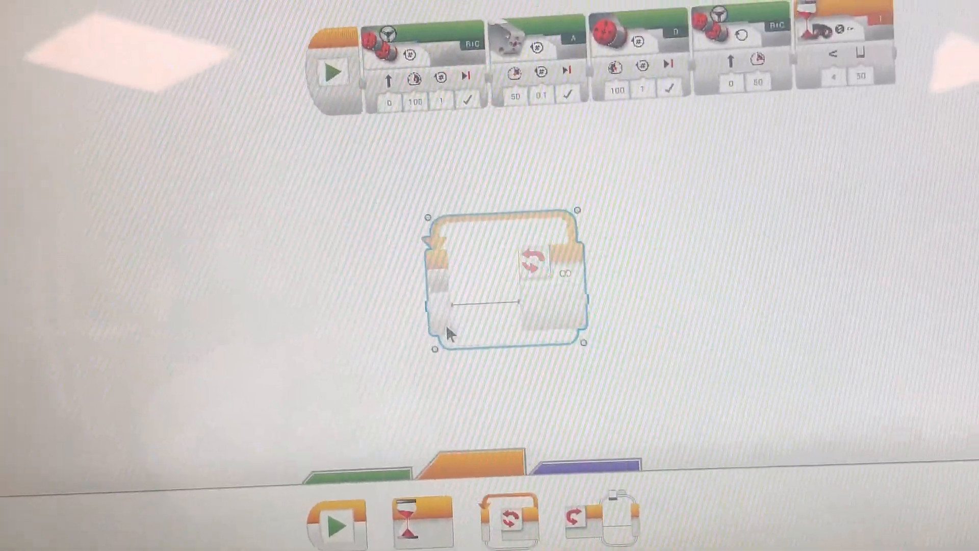
pyautogui.click(355, 355)
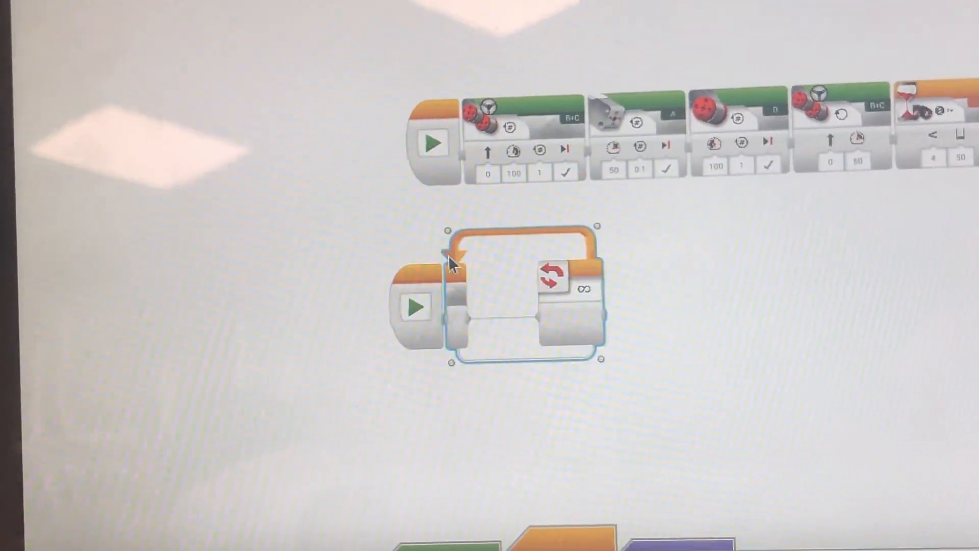
pyautogui.click(467, 451)
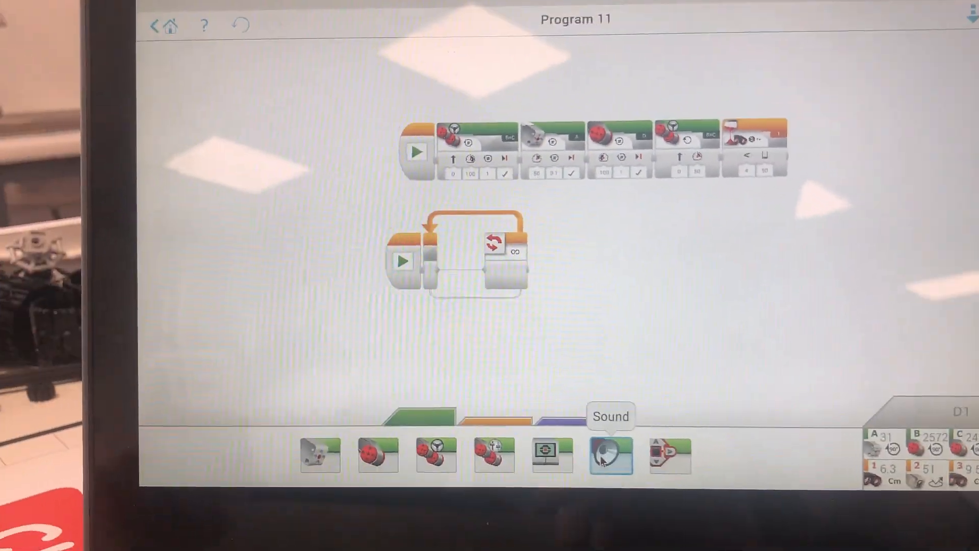
# Put a Sound block inside the loop playing Expressions > Shouting at volume 100.
pyautogui.moveTo(601, 458); pyautogui.dragTo(475, 267)
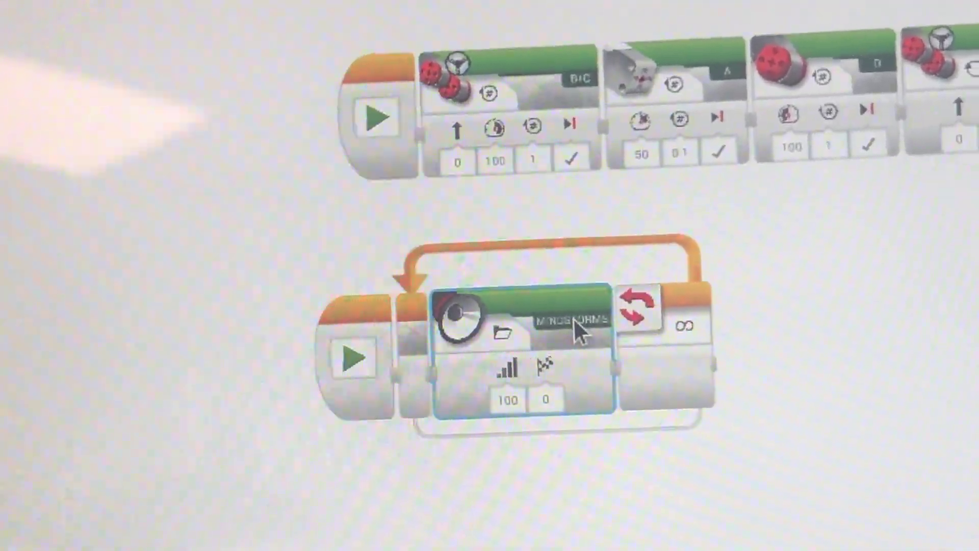
pyautogui.click(513, 277)
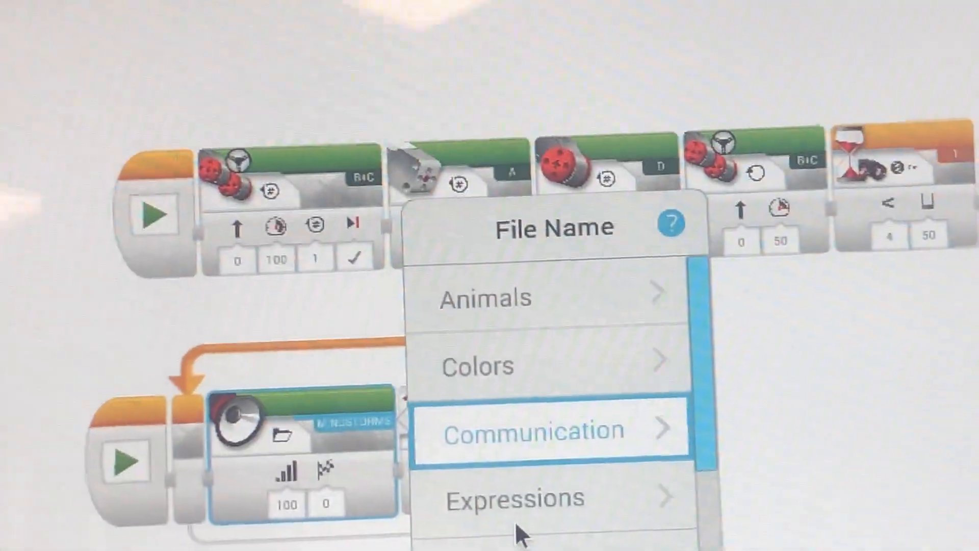
pyautogui.click(515, 498)
pyautogui.scroll(-5, 647, 404)
pyautogui.scroll(-3, 664, 403)
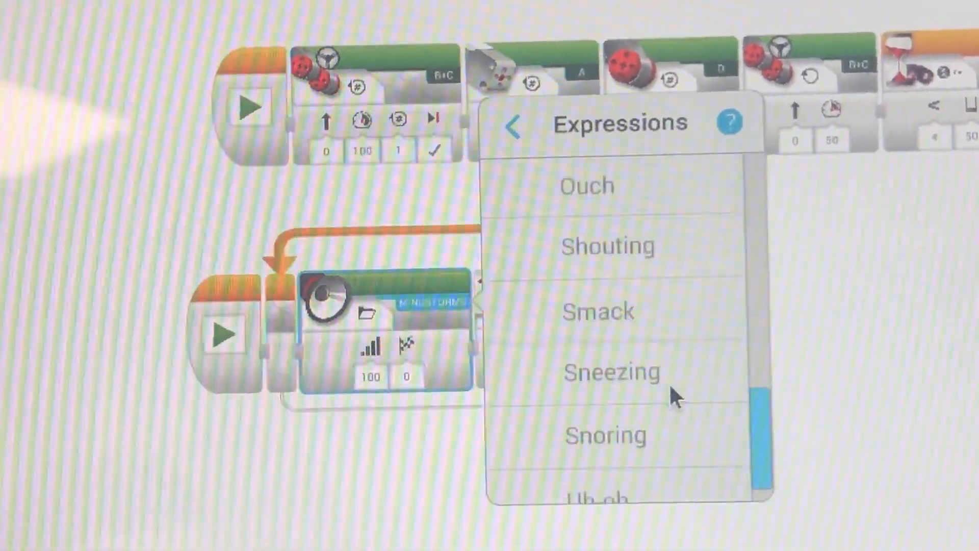
pyautogui.click(605, 250)
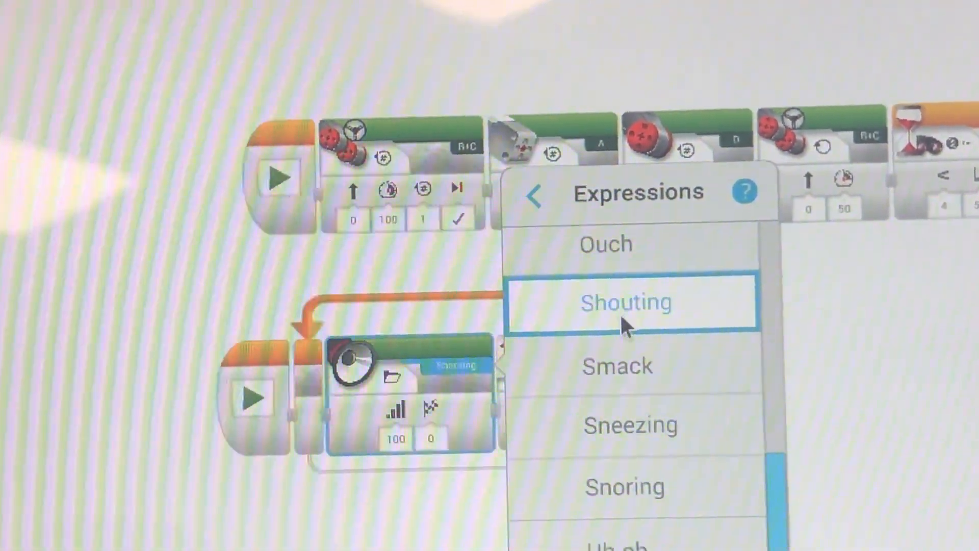
pyautogui.click(952, 313)
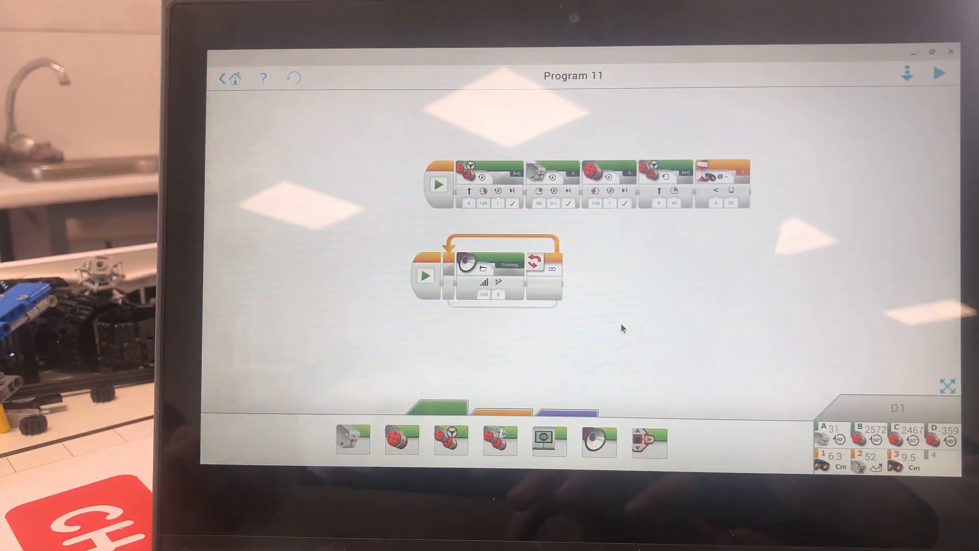
# Place a Wait block right of the loop and set it to Color Sensor compare mode.
pyautogui.click(501, 411)
pyautogui.moveTo(352, 439); pyautogui.dragTo(679, 279)
pyautogui.click(674, 291)
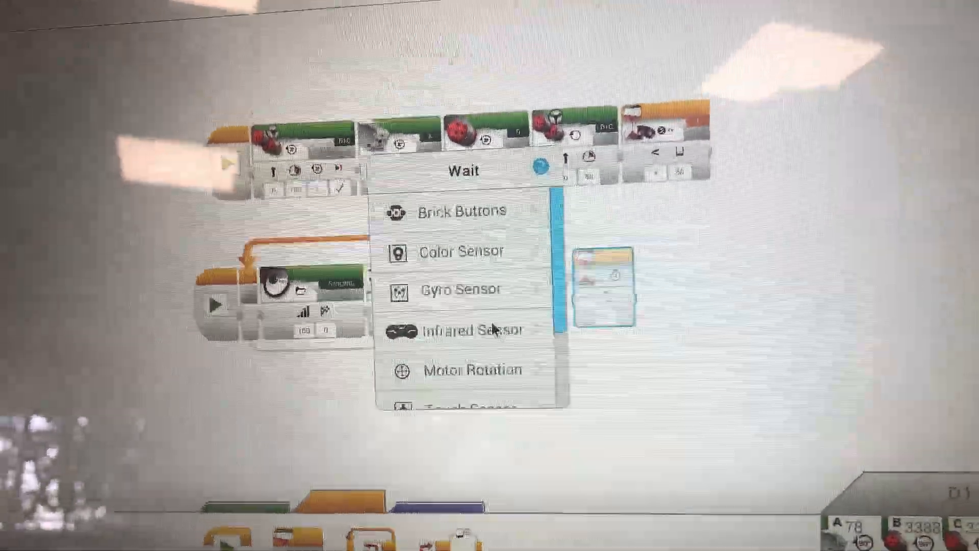
pyautogui.scroll(-3, 493, 330)
pyautogui.scroll(3, 493, 329)
pyautogui.scroll(-1, 493, 329)
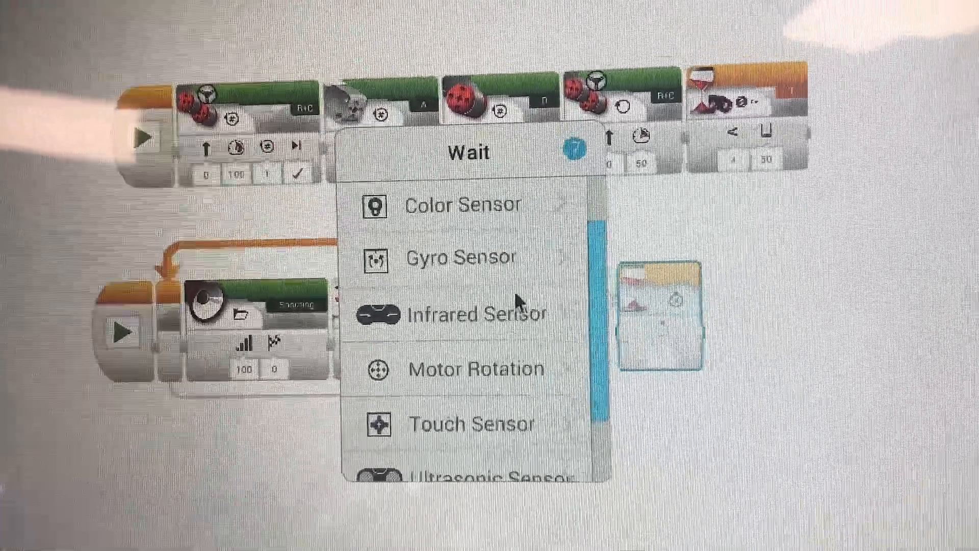
pyautogui.click(471, 209)
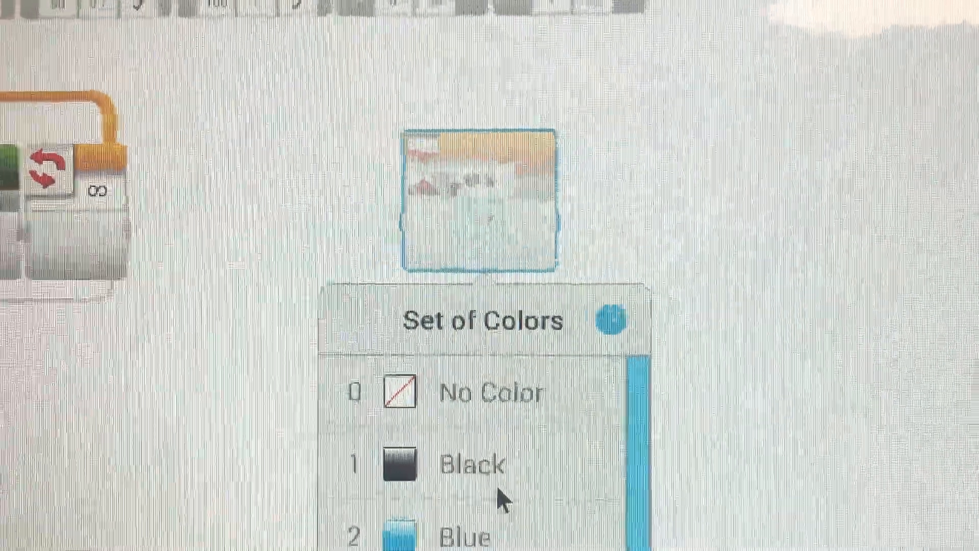
pyautogui.scroll(-3, 532, 451)
pyautogui.scroll(1, 509, 413)
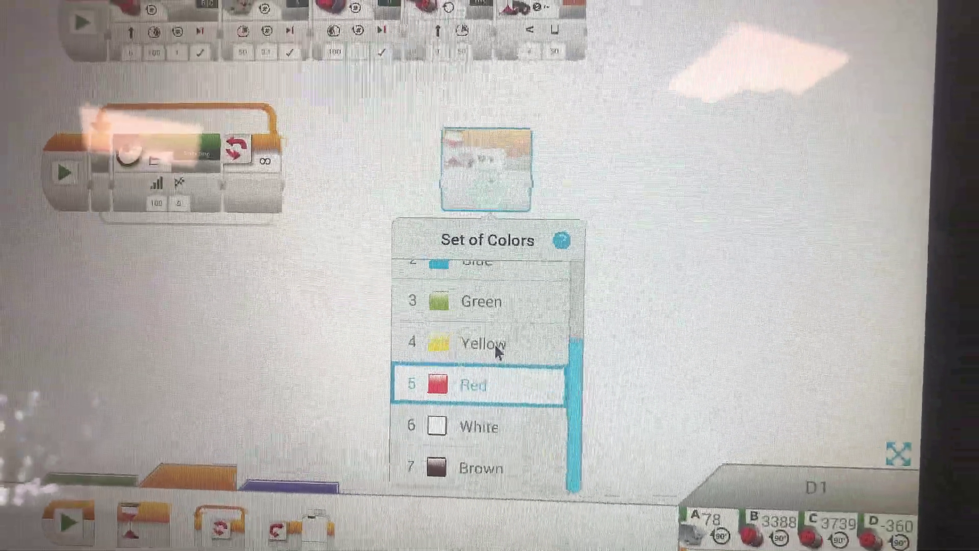
pyautogui.scroll(2, 500, 344)
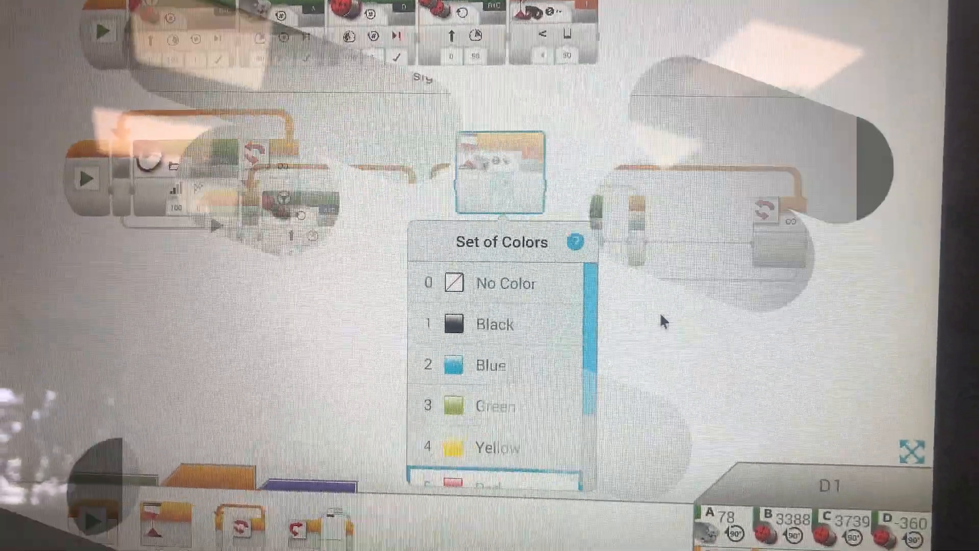